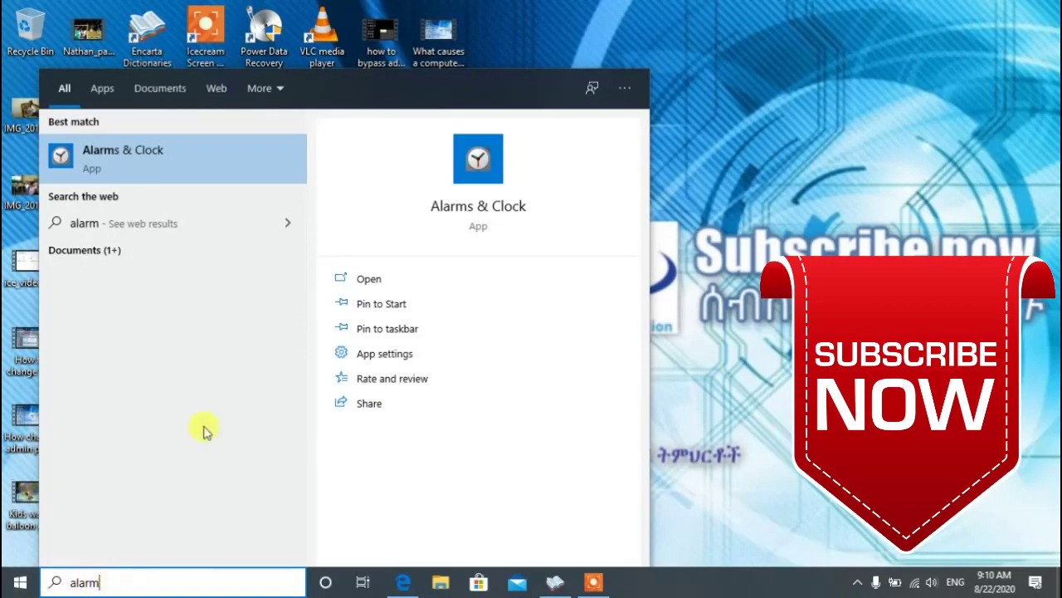
Launch Alarms & Clock from the Windows search results for 'alarm'
{"action": "left_click", "coordinate": [130, 162]}
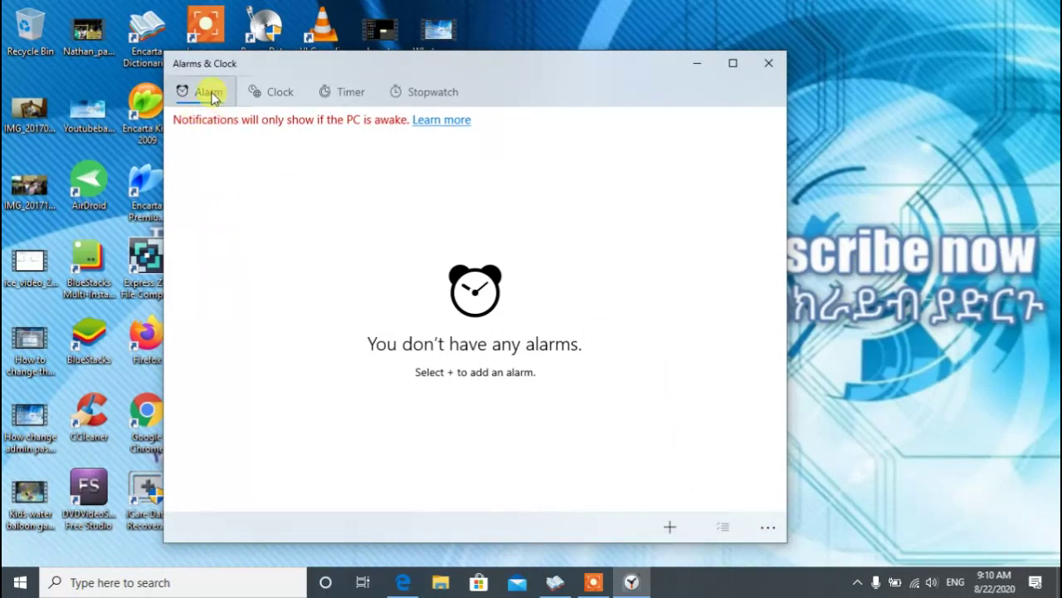
Create a new alarm and set its time to 9:13 AM
{"action": "left_click", "coordinate": [671, 529]}
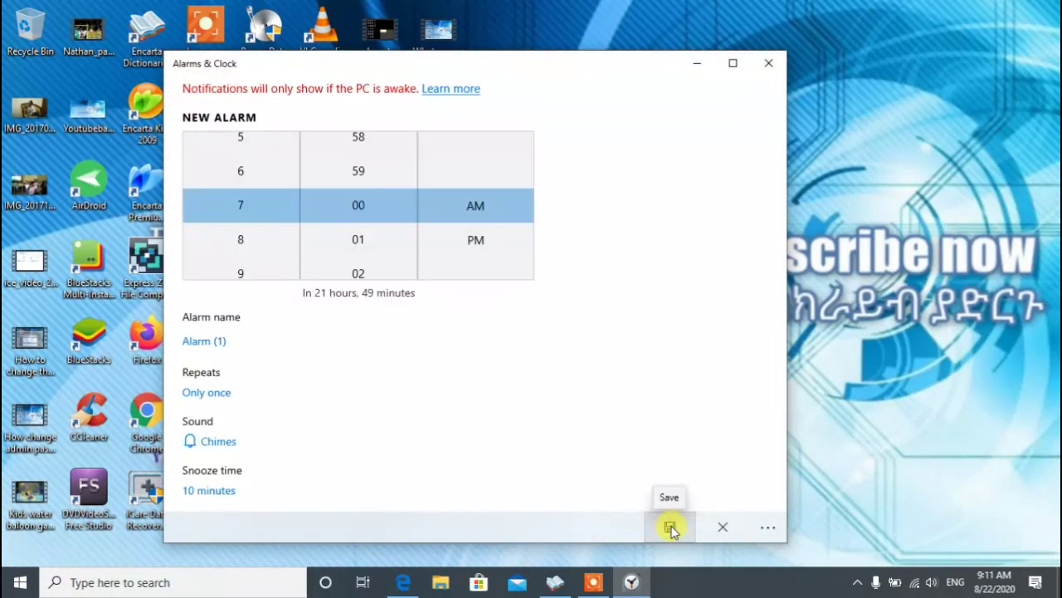
{"action": "left_click", "coordinate": [237, 268]}
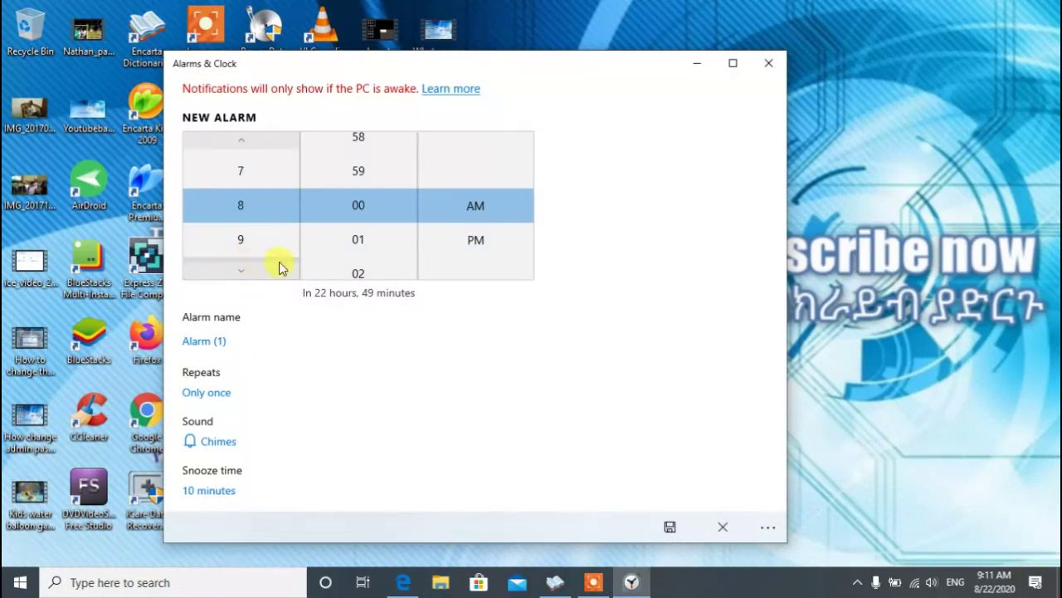
{"action": "left_click", "coordinate": [253, 242]}
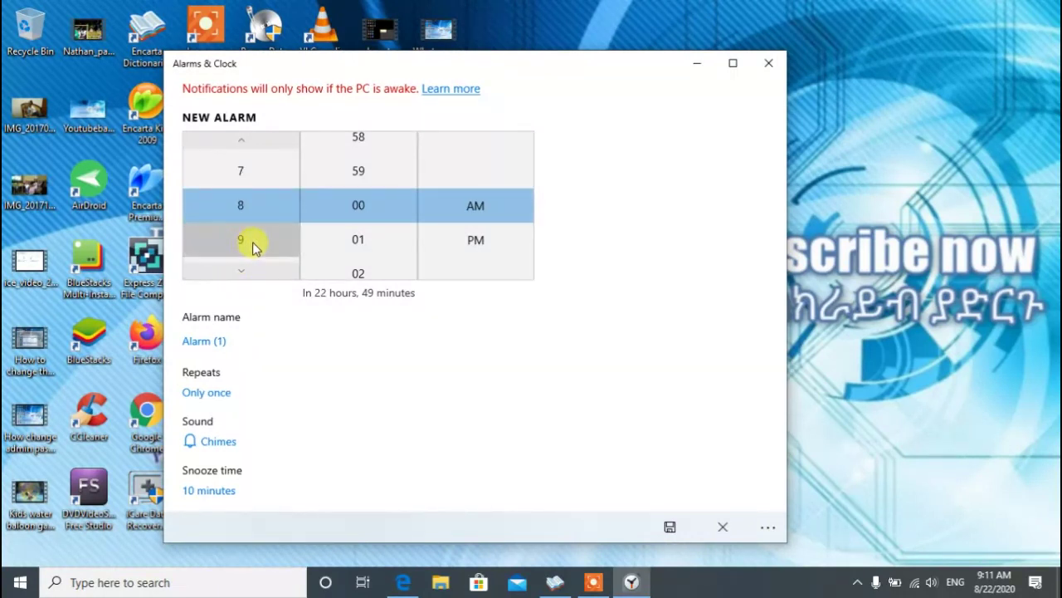
{"action": "left_click", "coordinate": [359, 271]}
{"action": "left_click", "coordinate": [360, 270]}
{"action": "left_click", "coordinate": [359, 271]}
{"action": "left_click", "coordinate": [359, 273]}
{"action": "left_click", "coordinate": [359, 273]}
{"action": "left_click", "coordinate": [359, 273]}
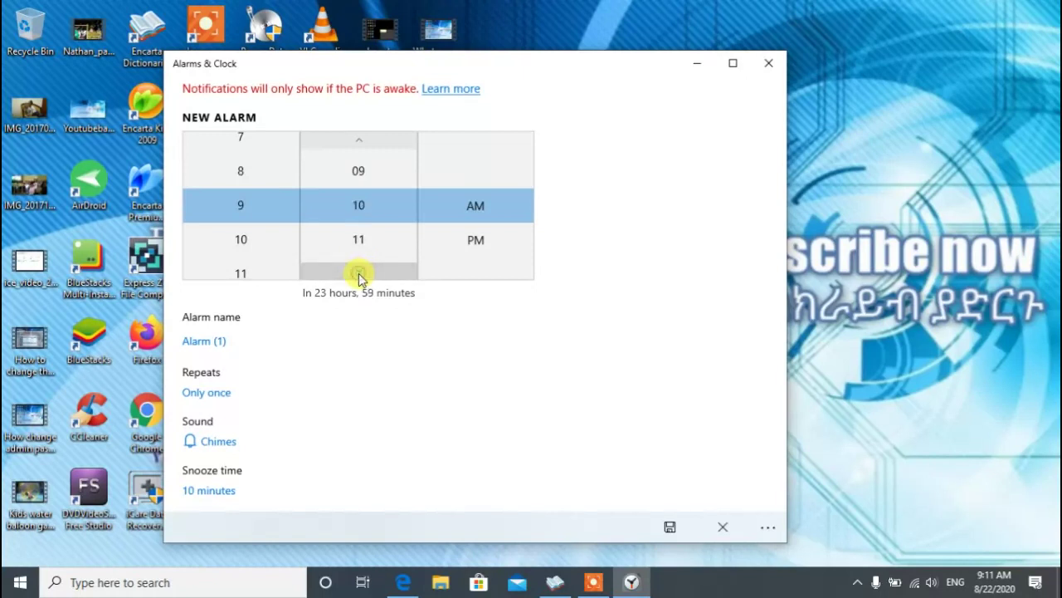
{"action": "left_click", "coordinate": [358, 273]}
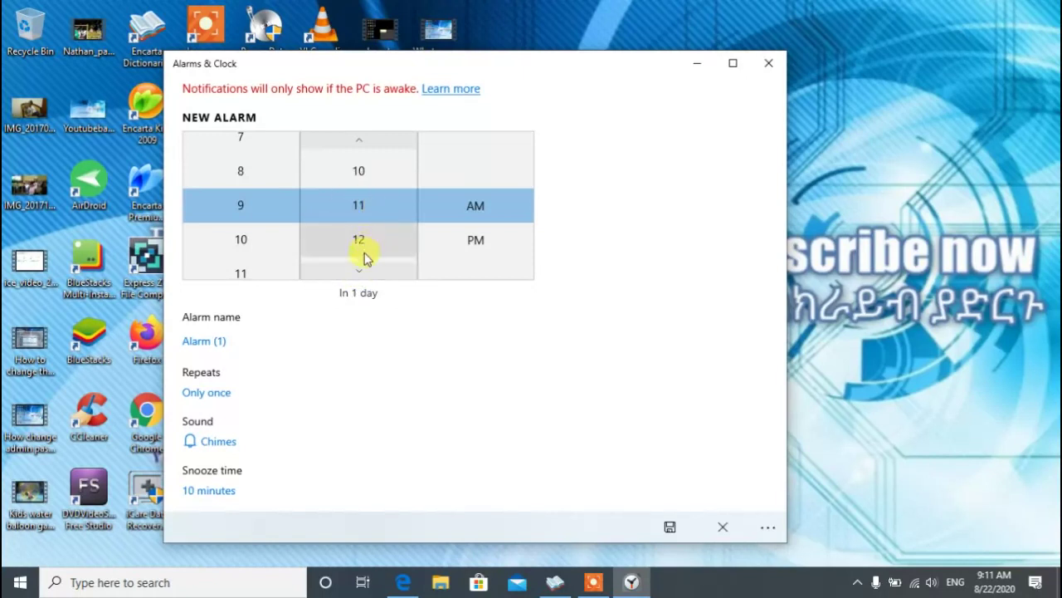
{"action": "left_click", "coordinate": [365, 242]}
{"action": "left_click", "coordinate": [362, 238]}
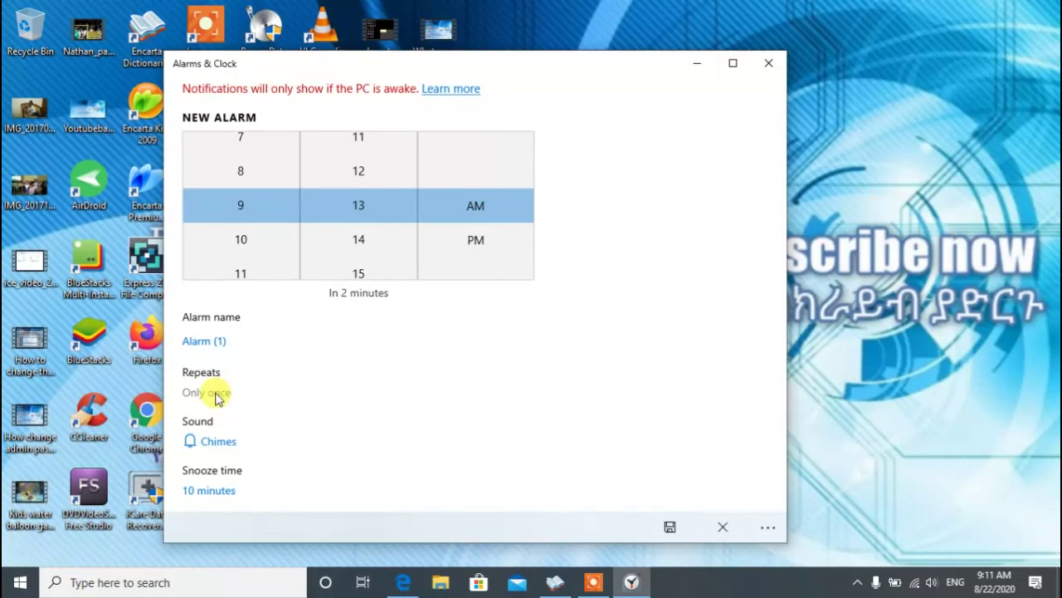
Keep the Repeats and 10-minute Snooze settings unchanged and save the 9:13 AM alarm
{"action": "left_click", "coordinate": [216, 395]}
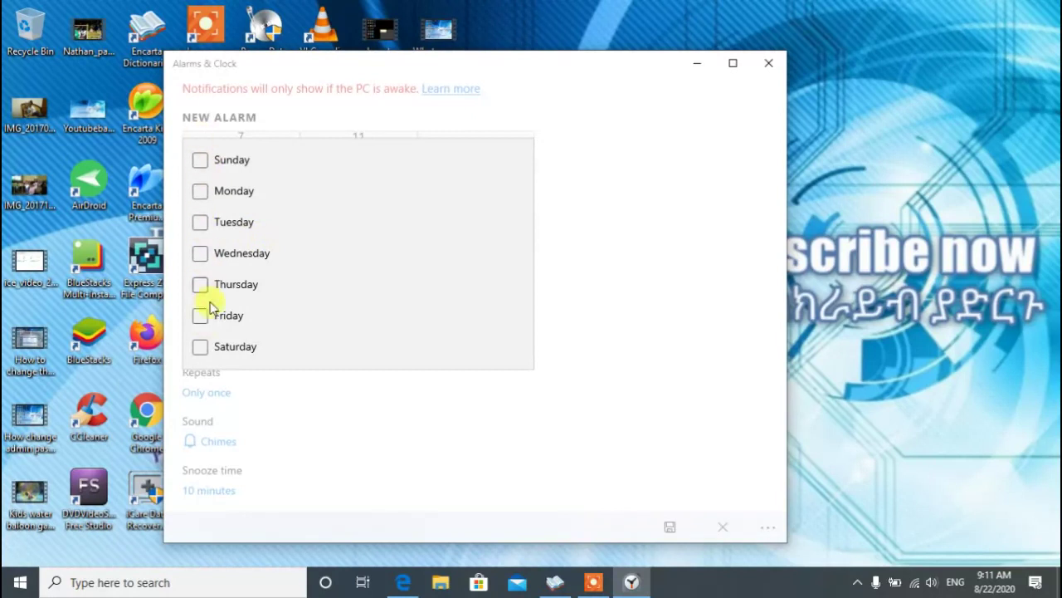
{"action": "left_click", "coordinate": [569, 113]}
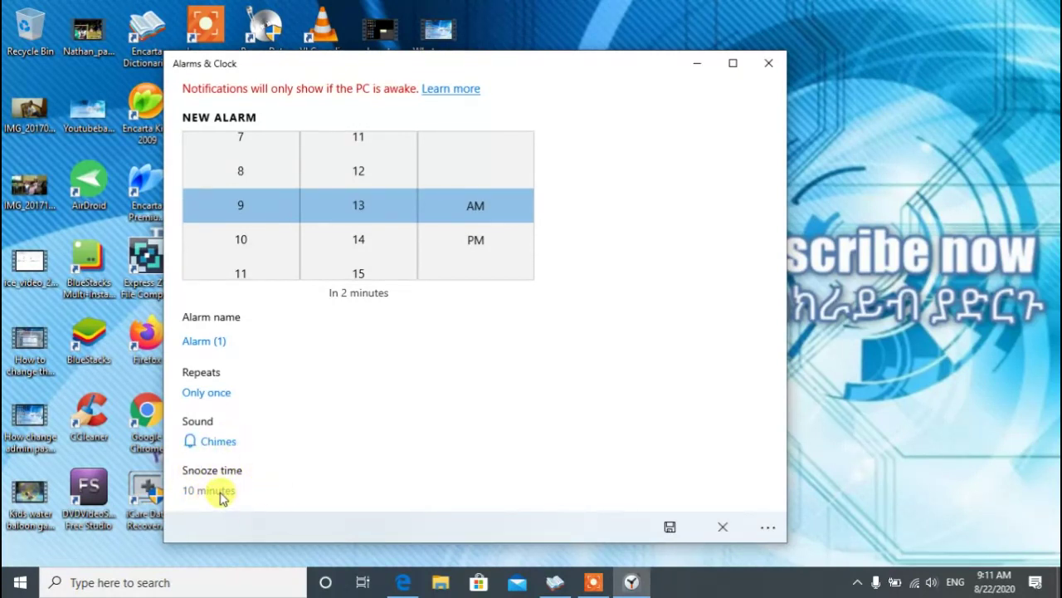
{"action": "left_click", "coordinate": [223, 494]}
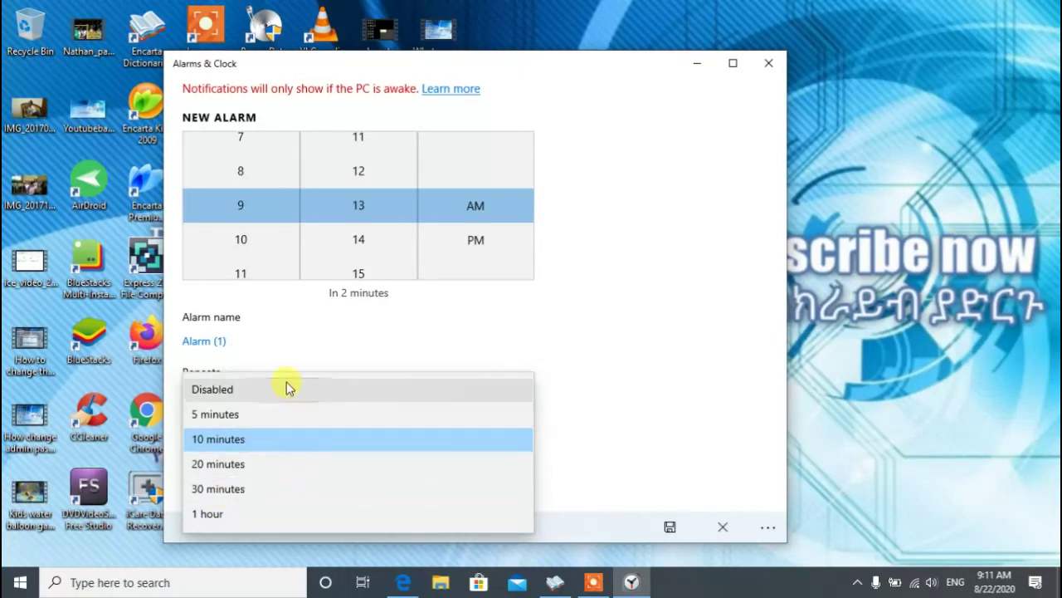
{"action": "left_click", "coordinate": [614, 113]}
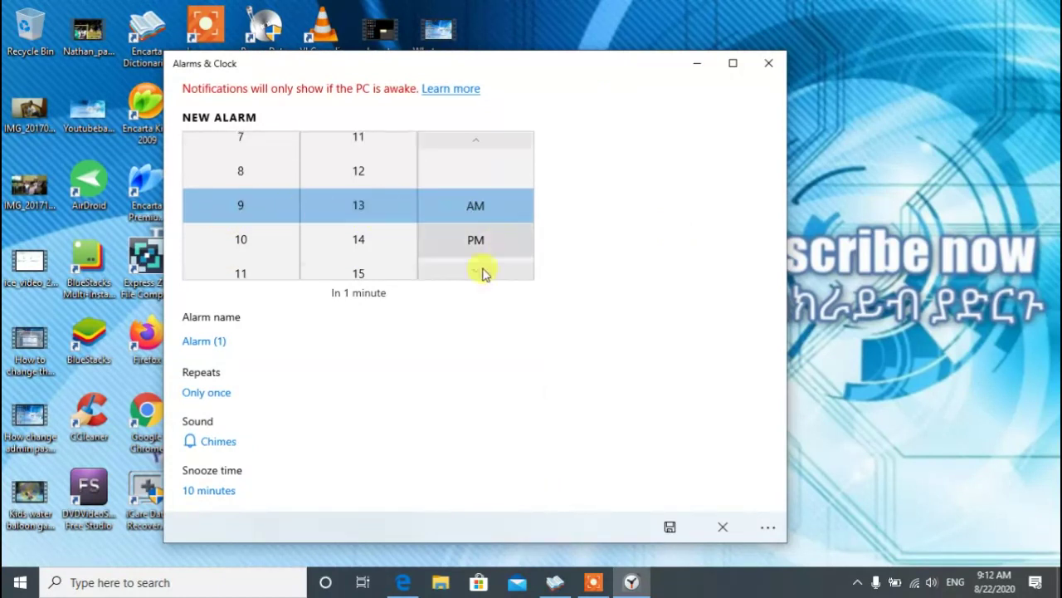
{"action": "left_click", "coordinate": [669, 528]}
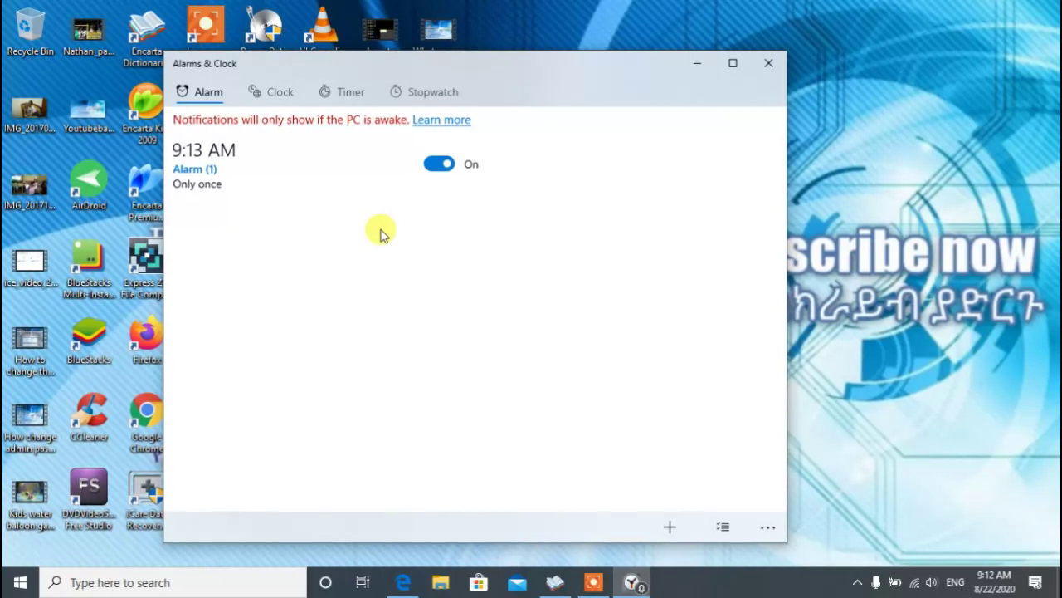
{"action": "left_click", "coordinate": [271, 98]}
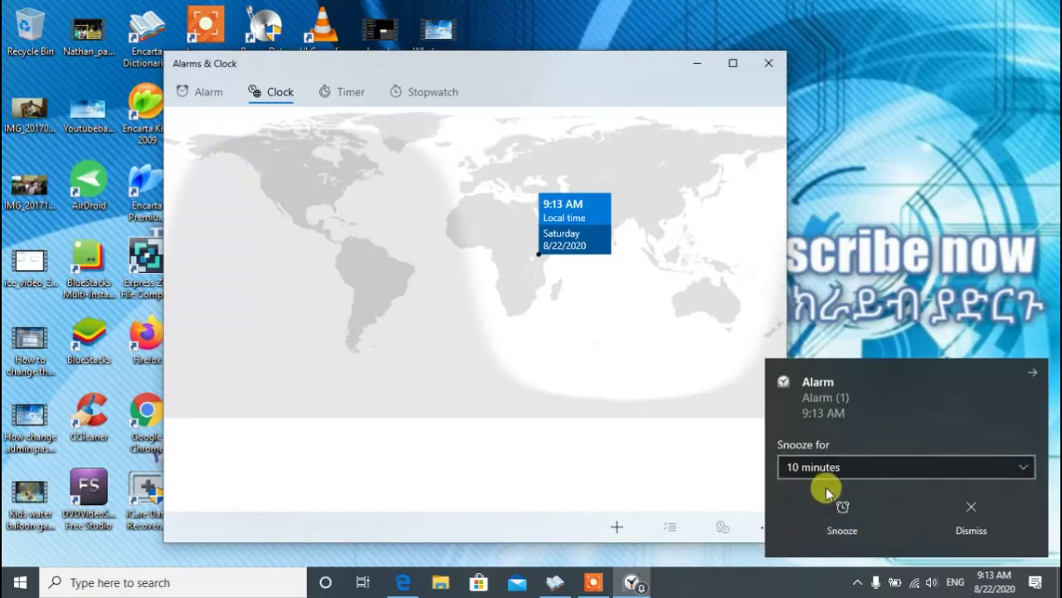
Dismiss the ringing 9:13 AM alarm without using its 10-minute snooze
{"action": "left_click", "coordinate": [1014, 466]}
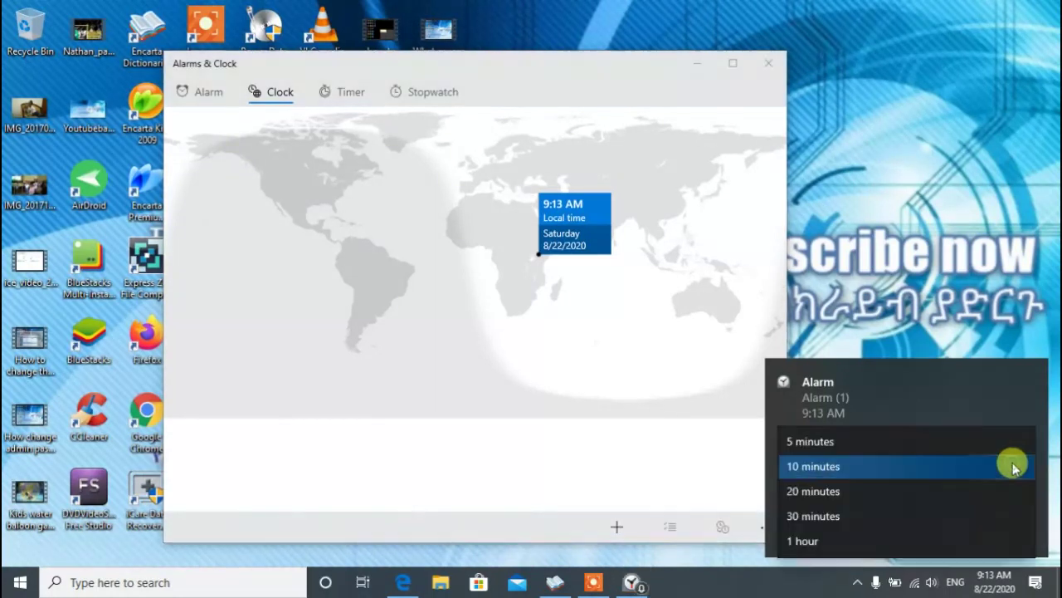
{"action": "left_click", "coordinate": [884, 369]}
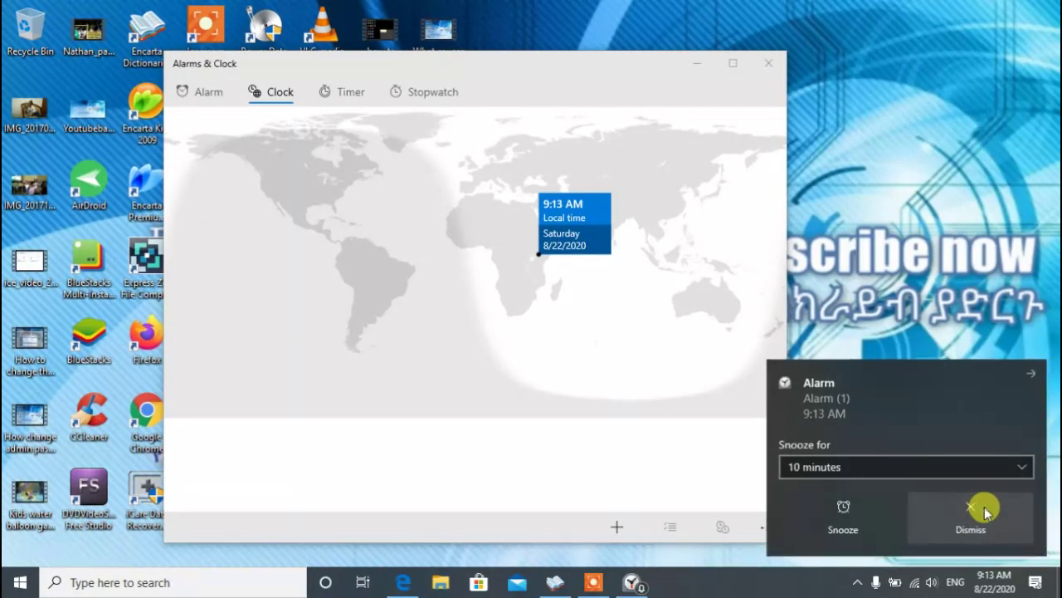
{"action": "left_click", "coordinate": [986, 513]}
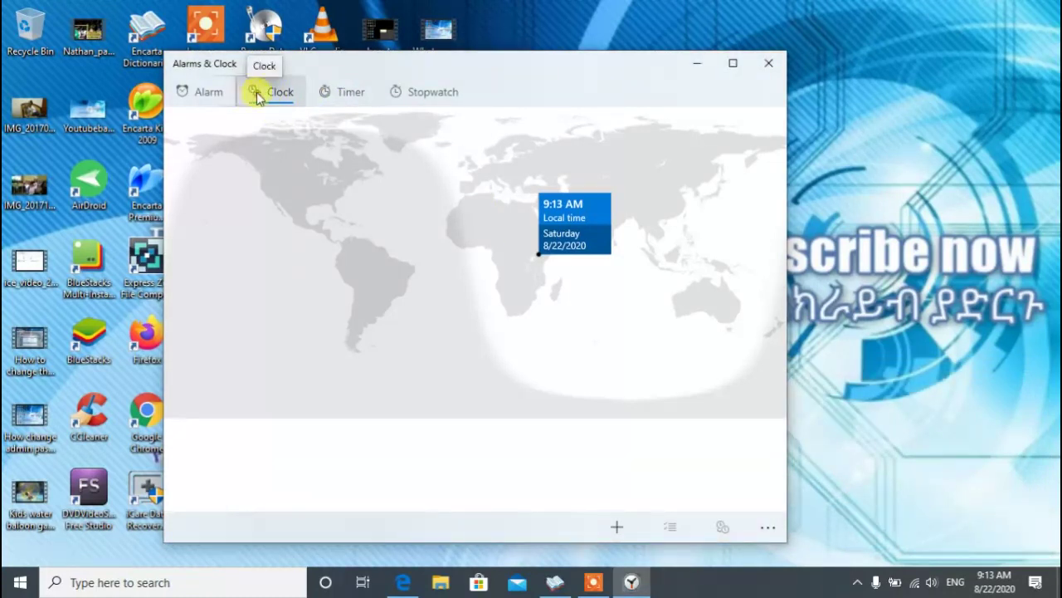
Add Augsburg, Germany and Amarillo, TX clocks to the world map
{"action": "left_click", "coordinate": [614, 528]}
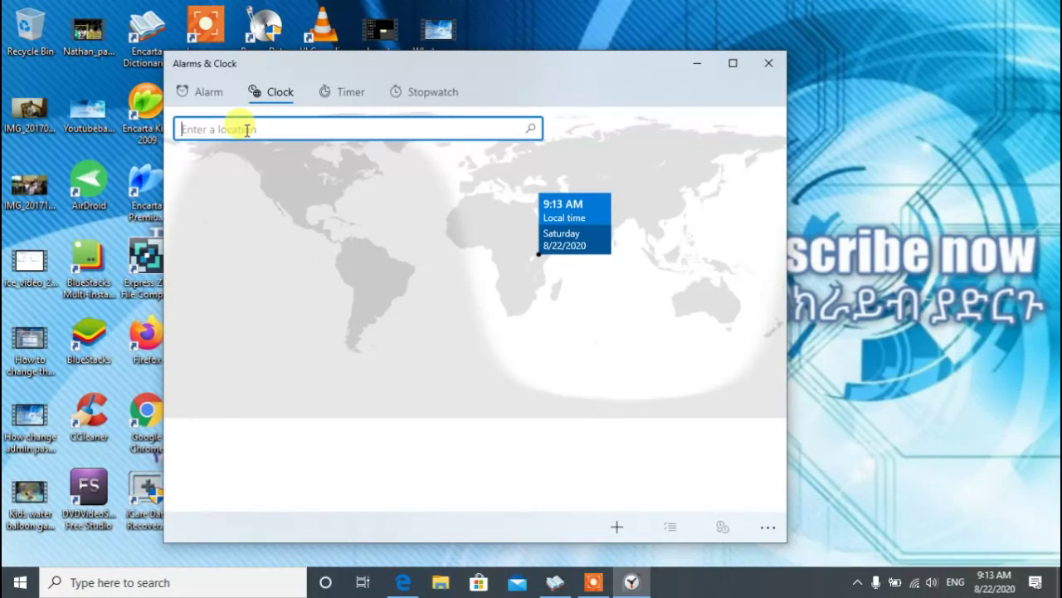
{"action": "type", "text": "G"}
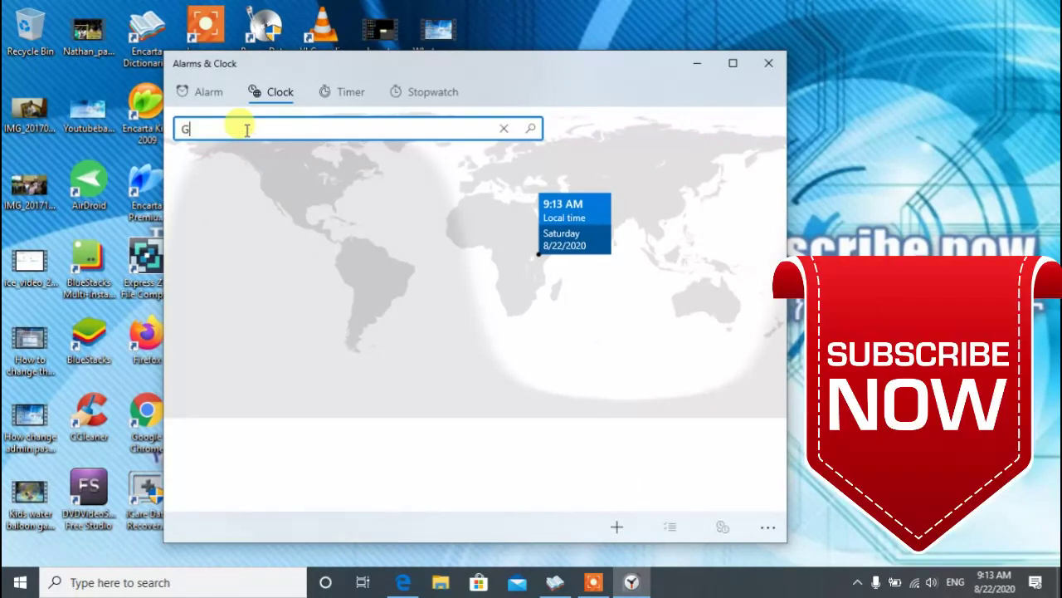
{"action": "type", "text": "erman"}
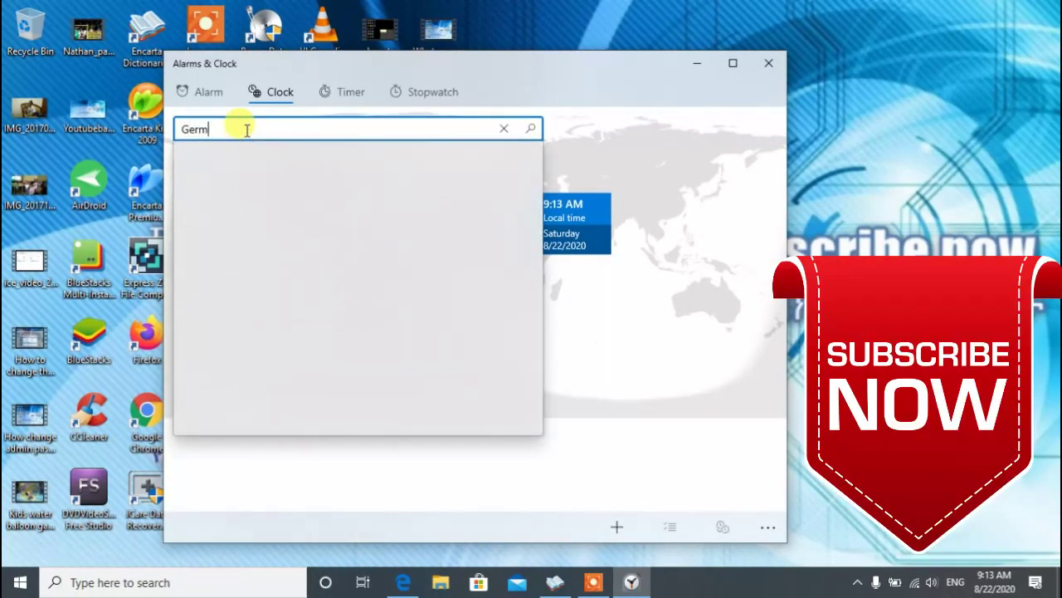
{"action": "type", "text": "y"}
{"action": "key", "text": "Return"}
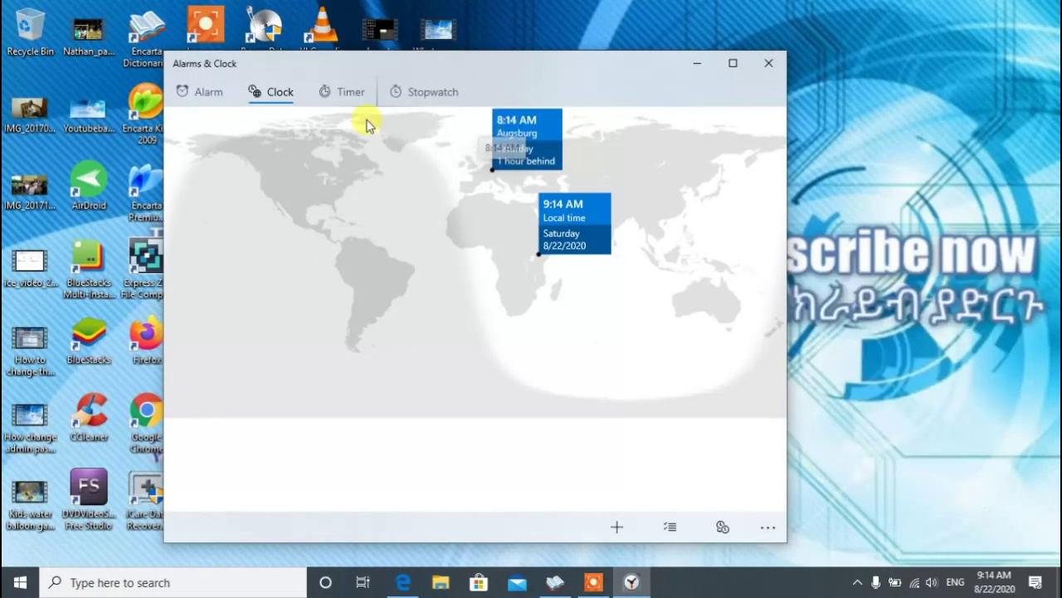
{"action": "left_click", "coordinate": [615, 520]}
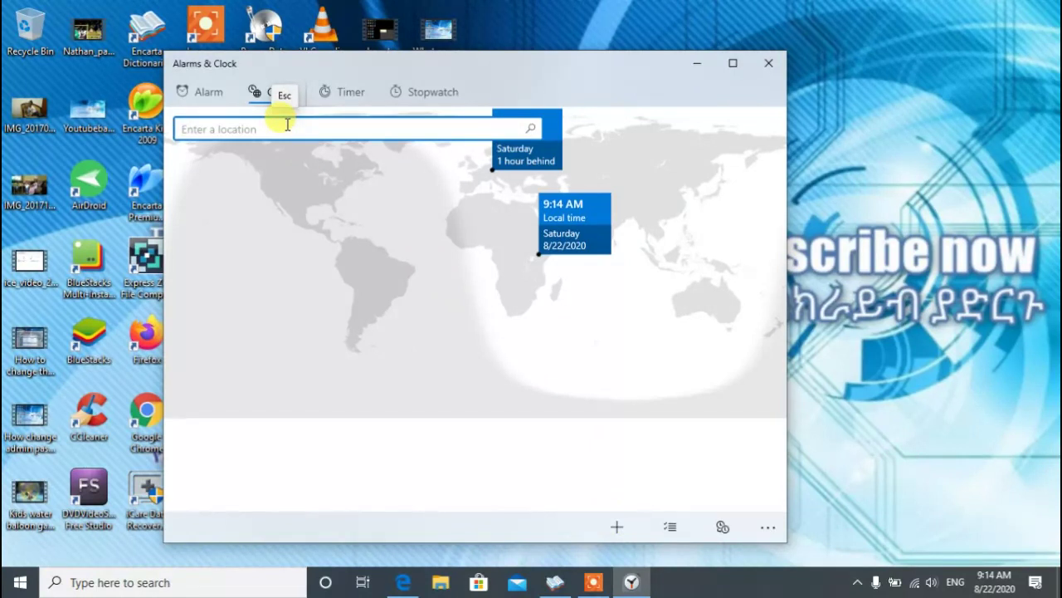
{"action": "type", "text": "USA"}
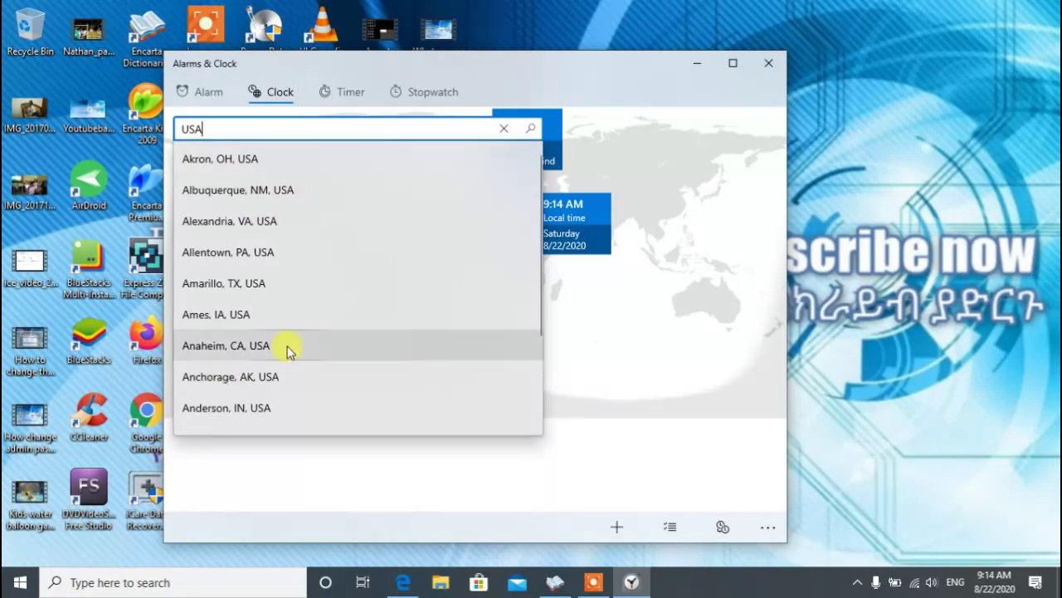
{"action": "left_click", "coordinate": [280, 310]}
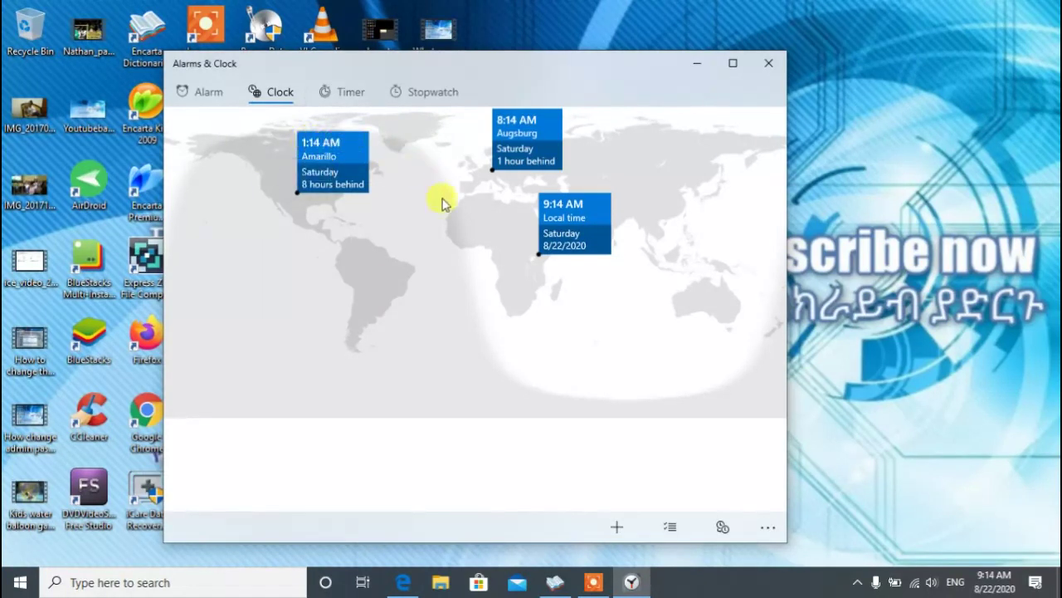
{"action": "left_click", "coordinate": [628, 533]}
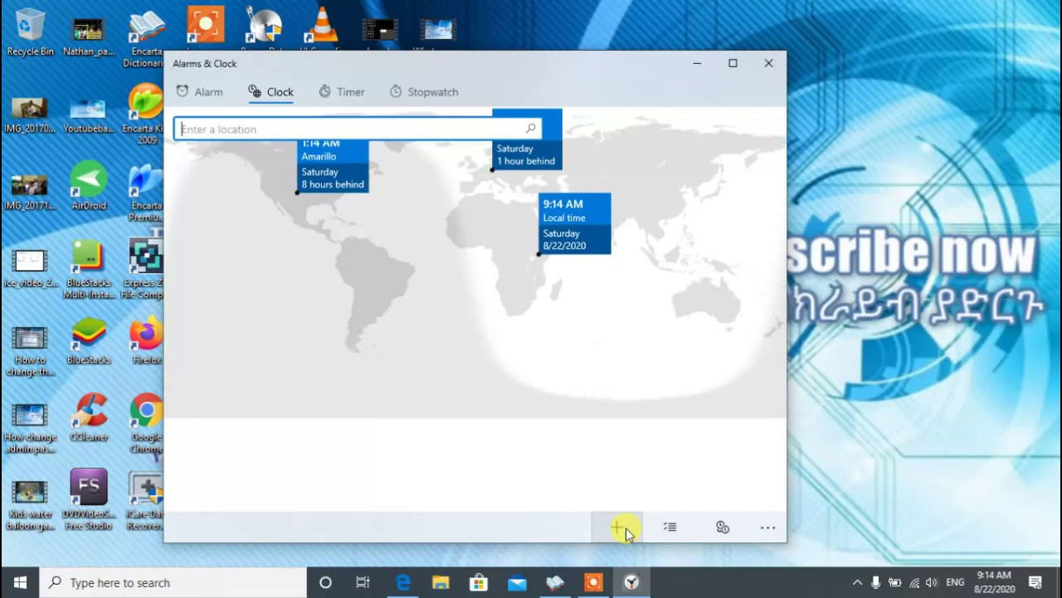
Add Cape Town, South Africa and Birmingham, England clocks to the world map
{"action": "type", "text": "South "}
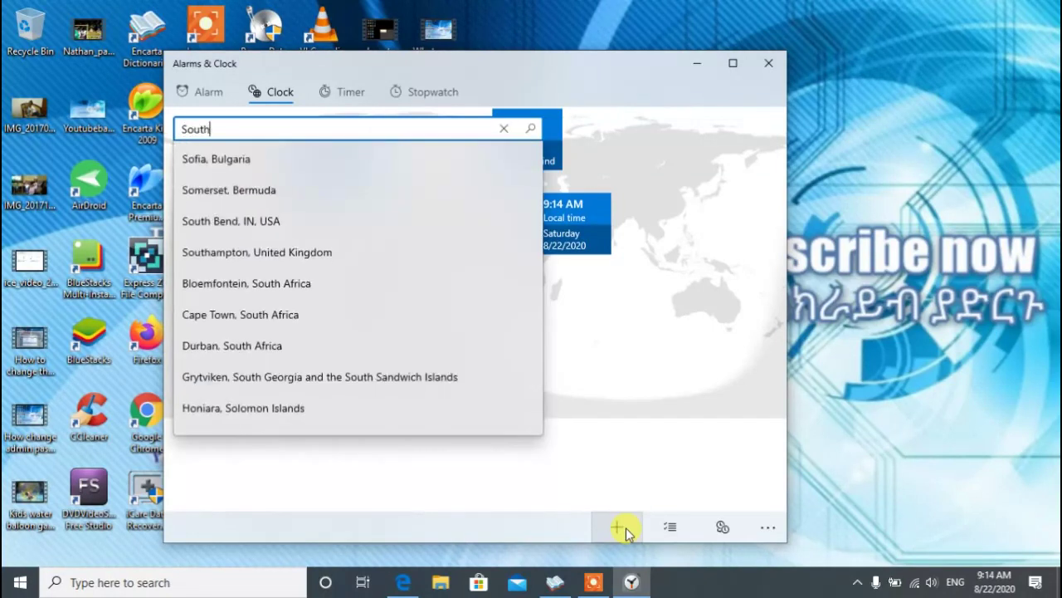
{"action": "type", "text": "Aft"}
{"action": "key", "text": "BackSpace"}
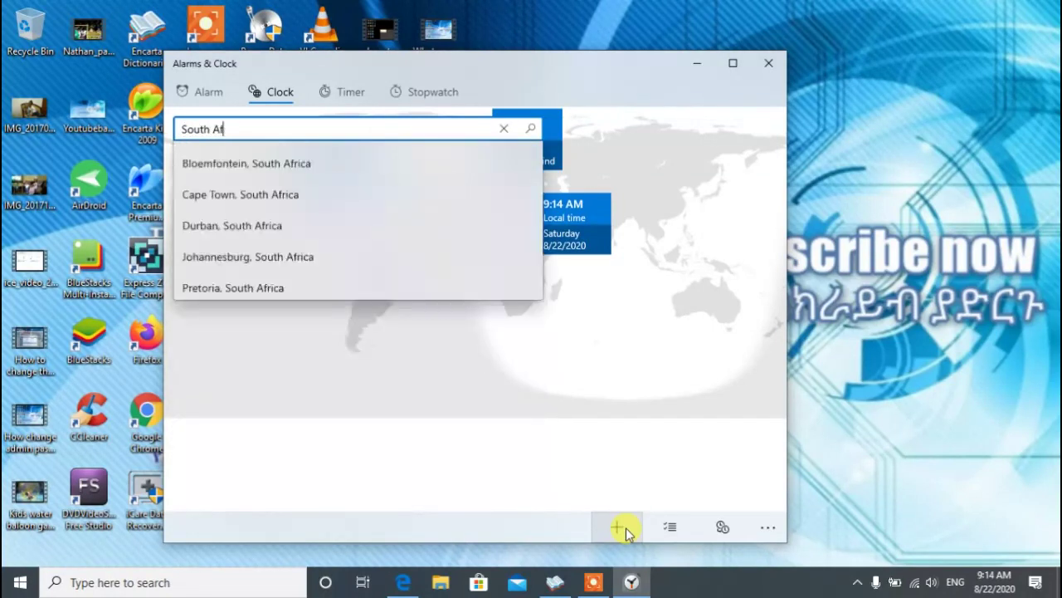
{"action": "type", "text": "r"}
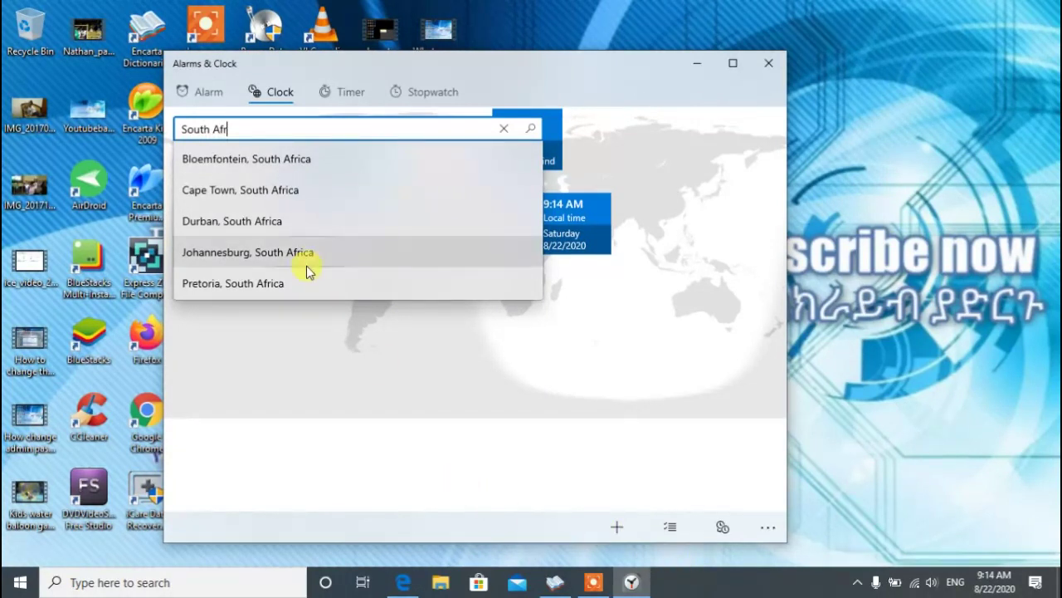
{"action": "left_click", "coordinate": [316, 196]}
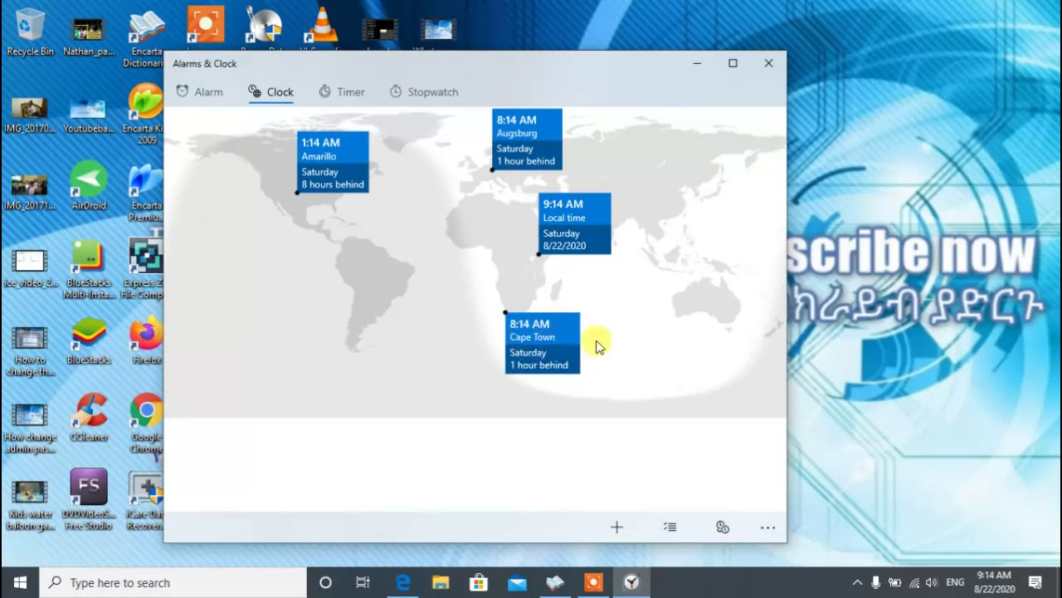
{"action": "left_click", "coordinate": [616, 527]}
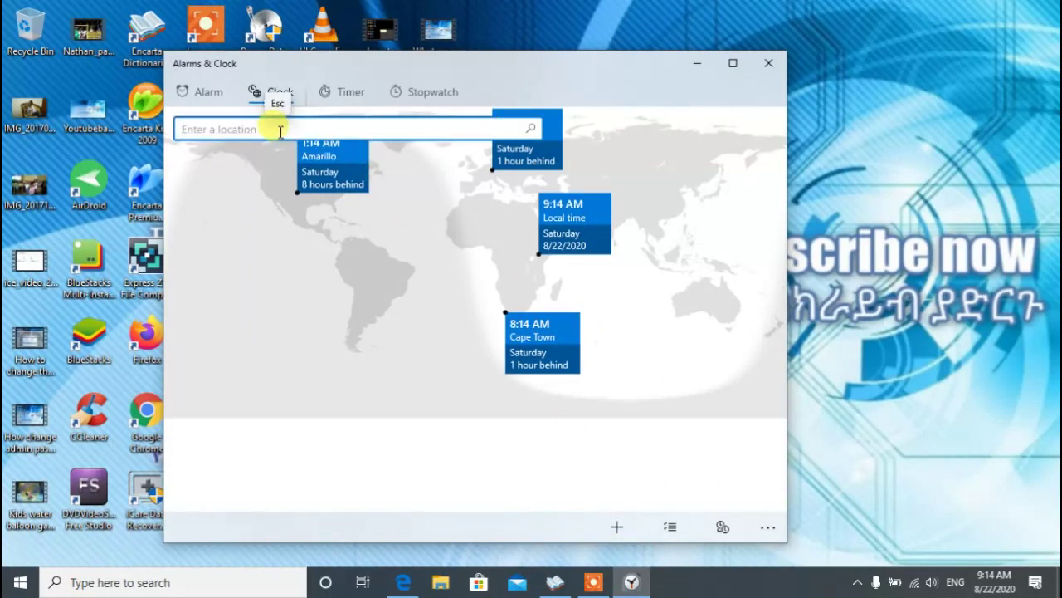
{"action": "type", "text": "E"}
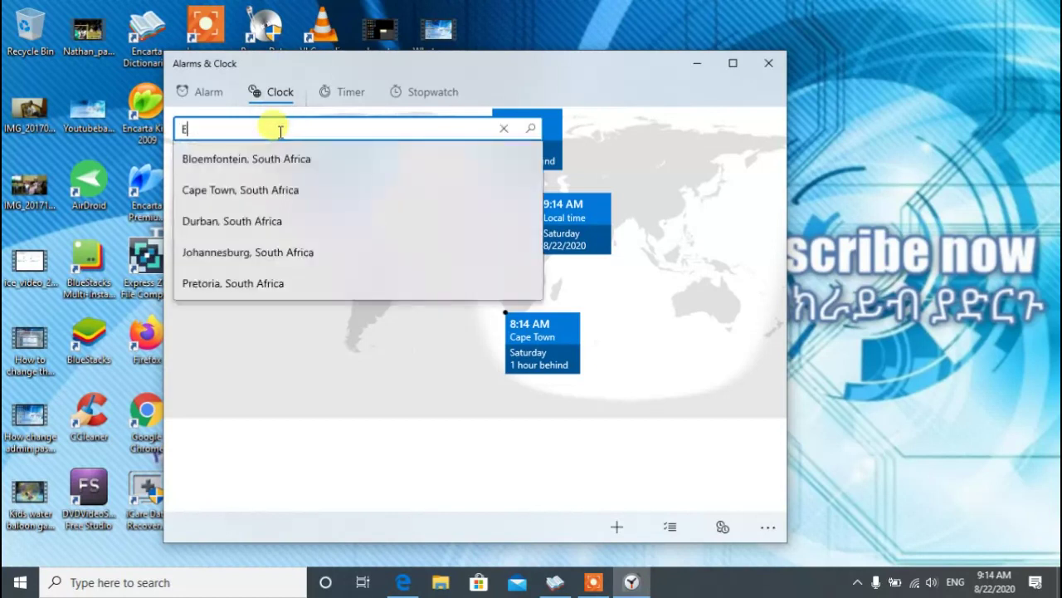
{"action": "type", "text": "ngla"}
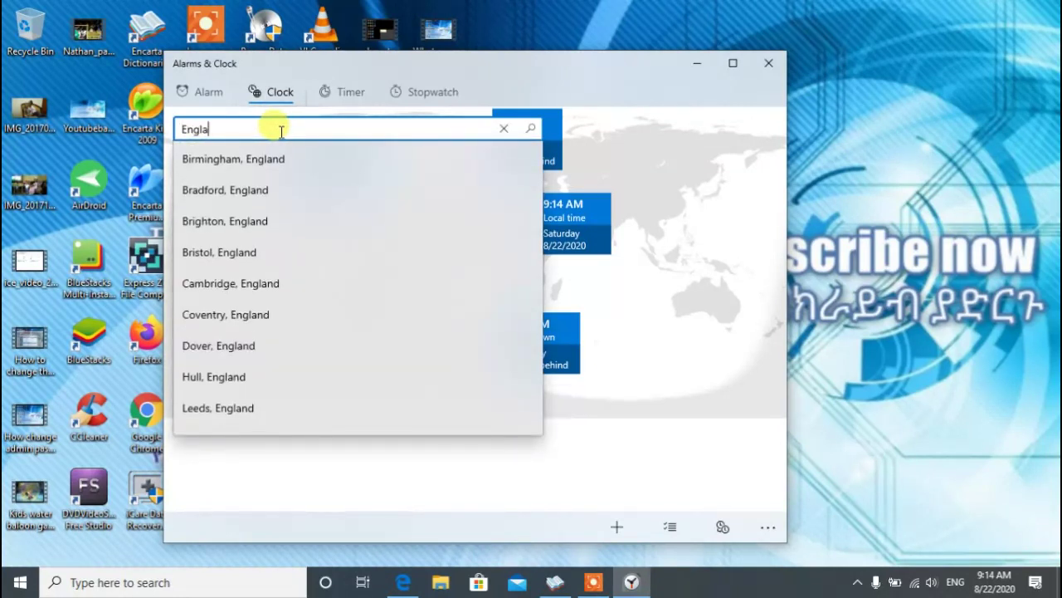
{"action": "left_click", "coordinate": [262, 167]}
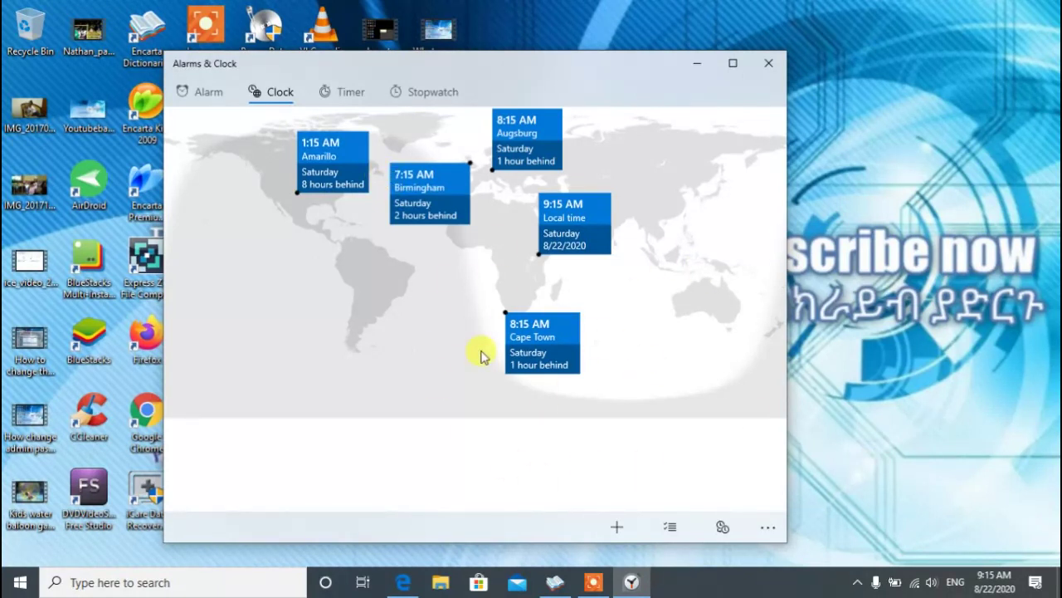
{"action": "left_click", "coordinate": [326, 98]}
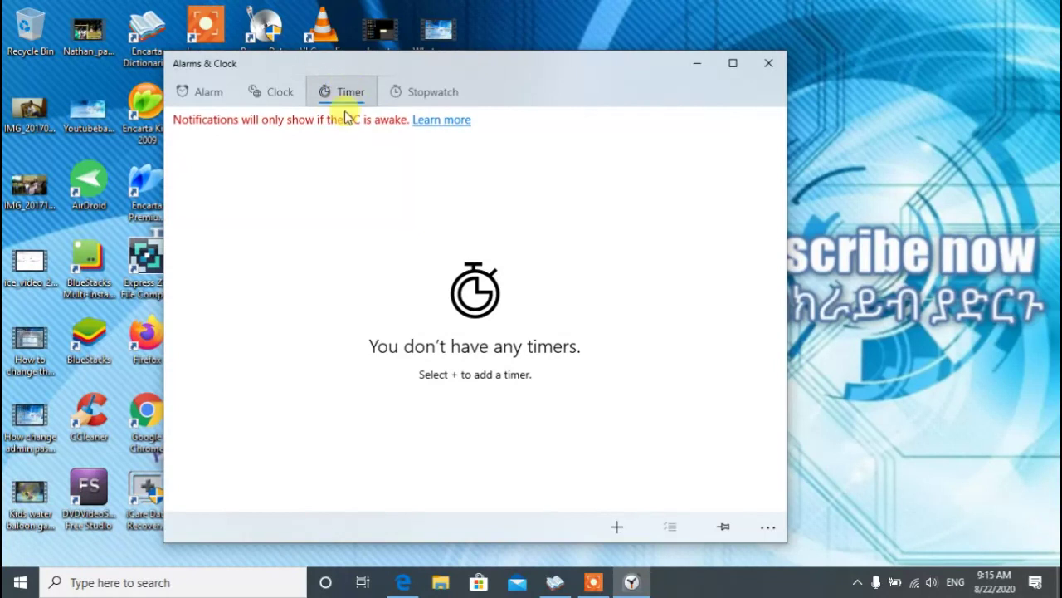
Create a 2-hour timer, run it briefly, then reset it to 02:00:00
{"action": "left_click", "coordinate": [618, 530]}
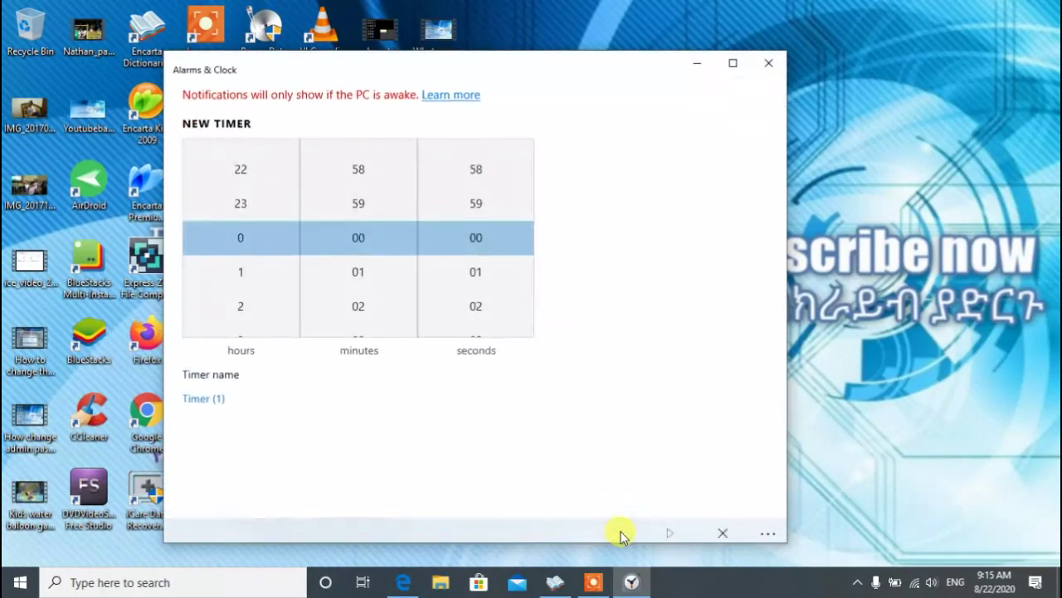
{"action": "left_click", "coordinate": [242, 300]}
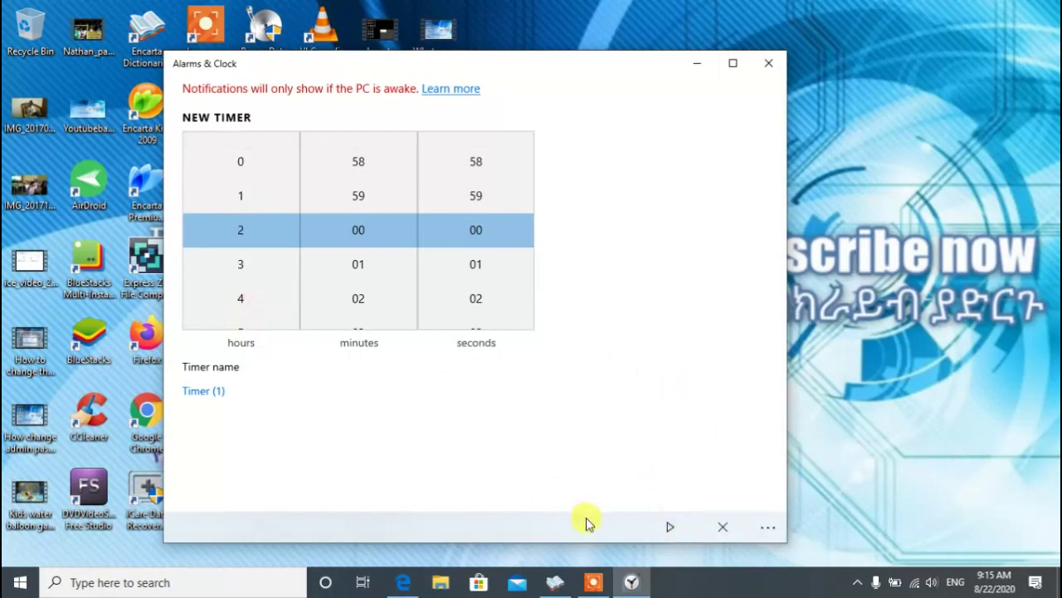
{"action": "left_click", "coordinate": [668, 531]}
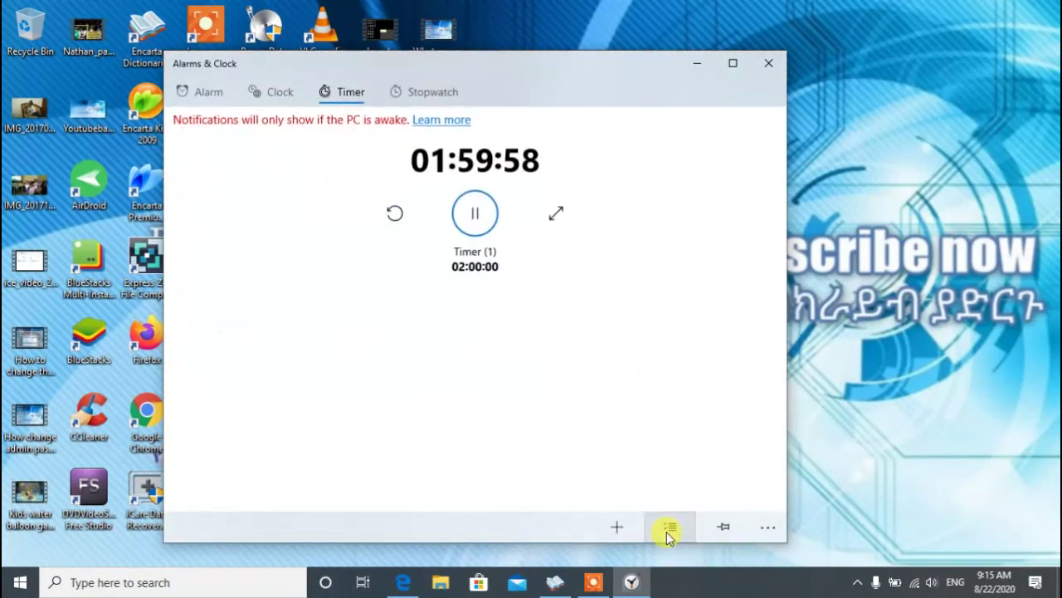
{"action": "left_click", "coordinate": [395, 217]}
{"action": "left_click", "coordinate": [475, 213]}
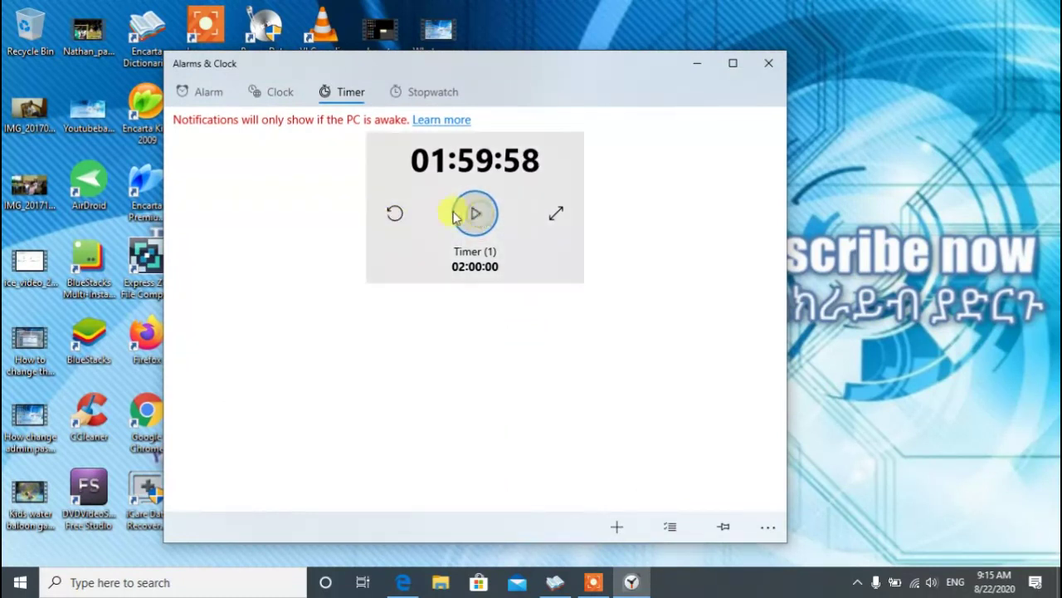
{"action": "left_click", "coordinate": [395, 212]}
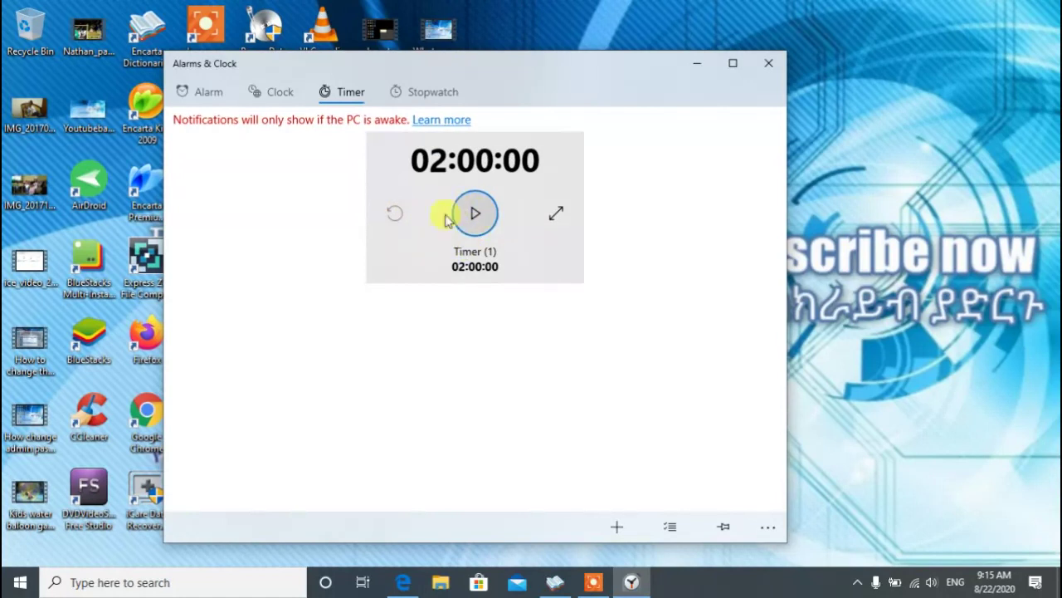
Run the stopwatch for a couple of seconds, then pause and reset it to 00:00:00.00
{"action": "left_click", "coordinate": [423, 92]}
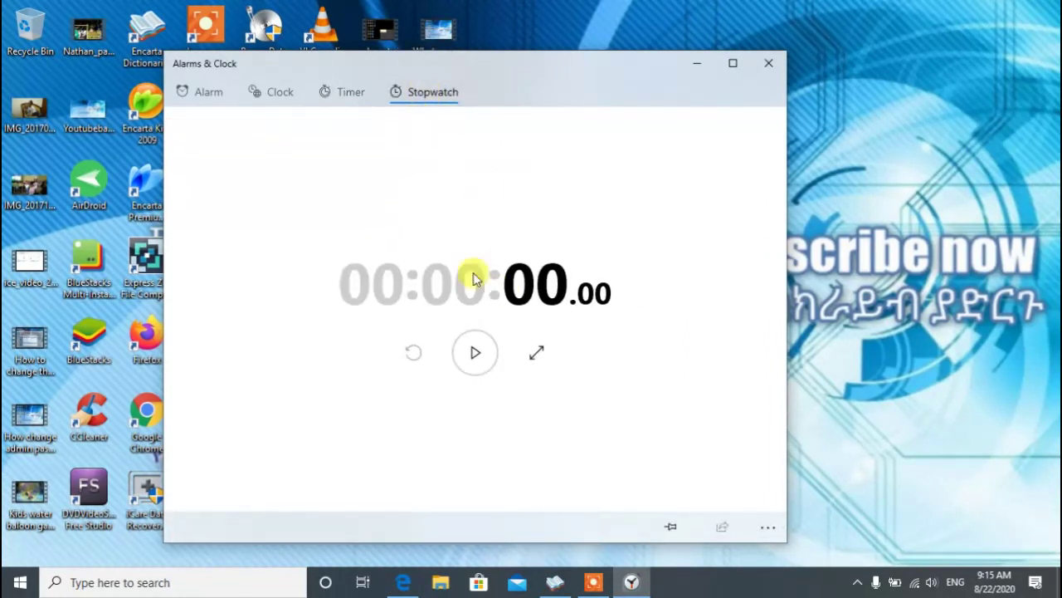
{"action": "left_click", "coordinate": [463, 356]}
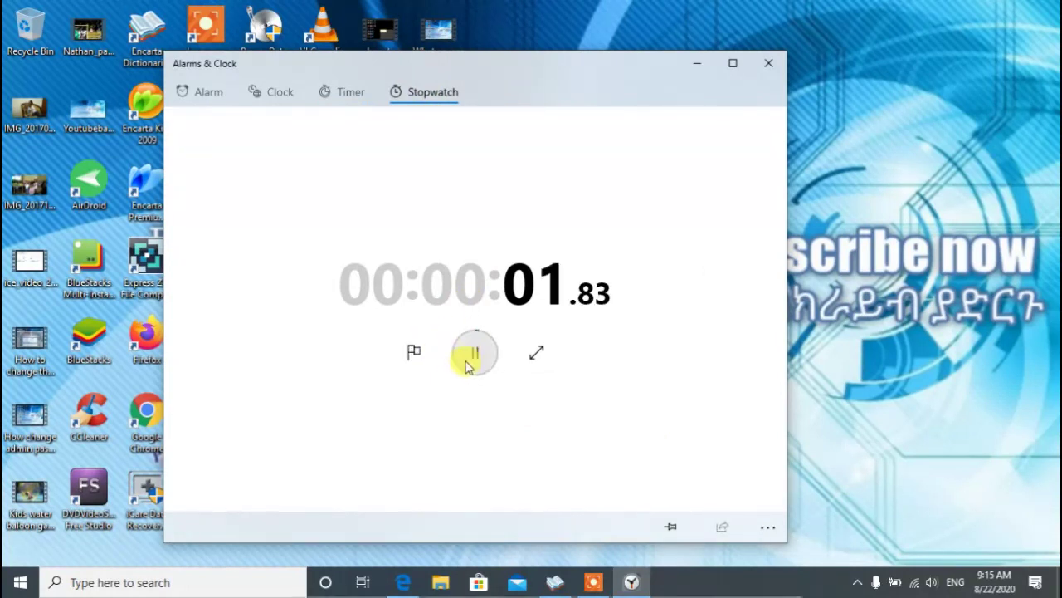
{"action": "left_click", "coordinate": [469, 355]}
{"action": "left_click", "coordinate": [411, 354]}
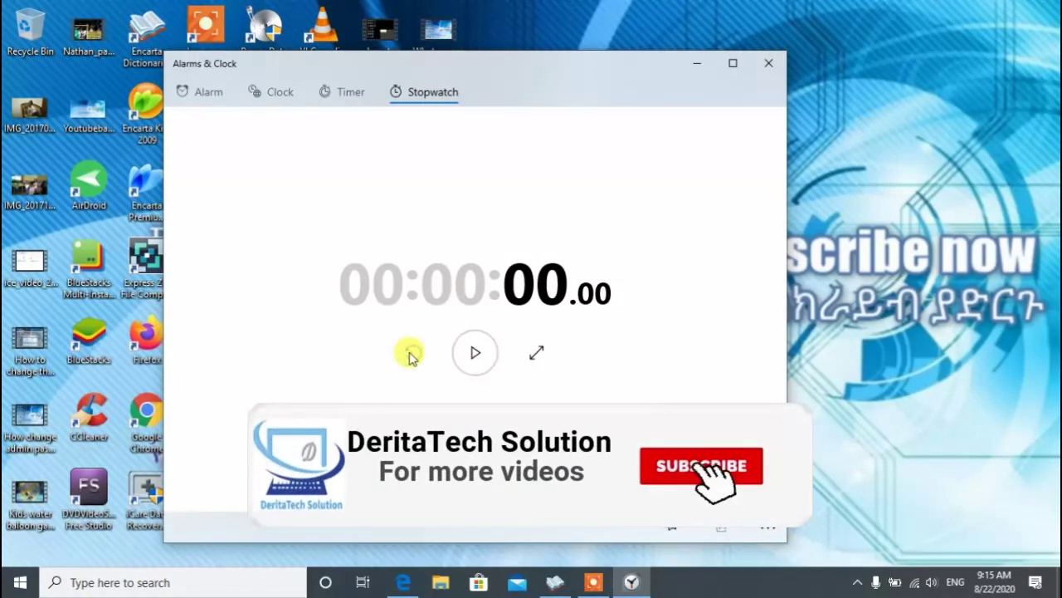